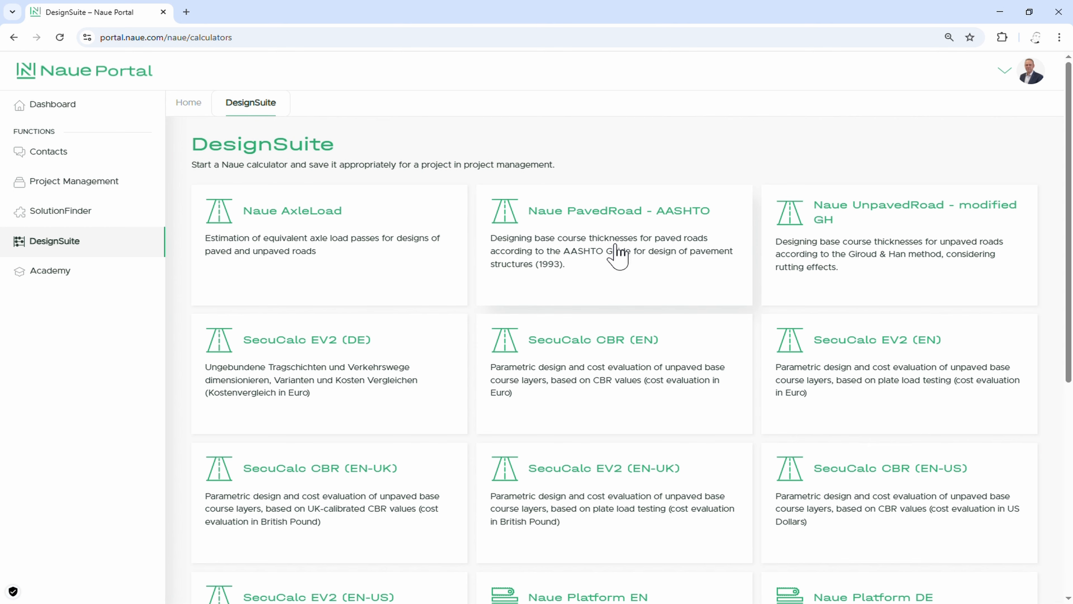
# Step: Open the Naue PavedRoad - AASHTO calculator and switch its unit system to metric
pyautogui.click(615, 256)
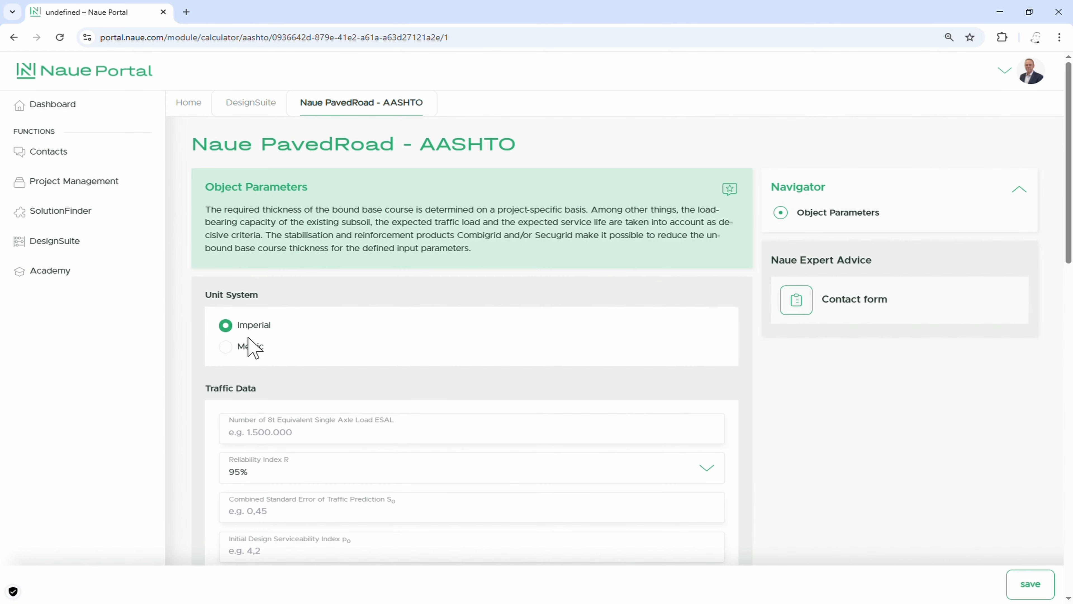
pyautogui.click(226, 349)
# Step: Enter 200000 as the number of equivalent single axle loads (ESAL) and set the reliability index R to 80%
pyautogui.scroll(-3, 323, 362)
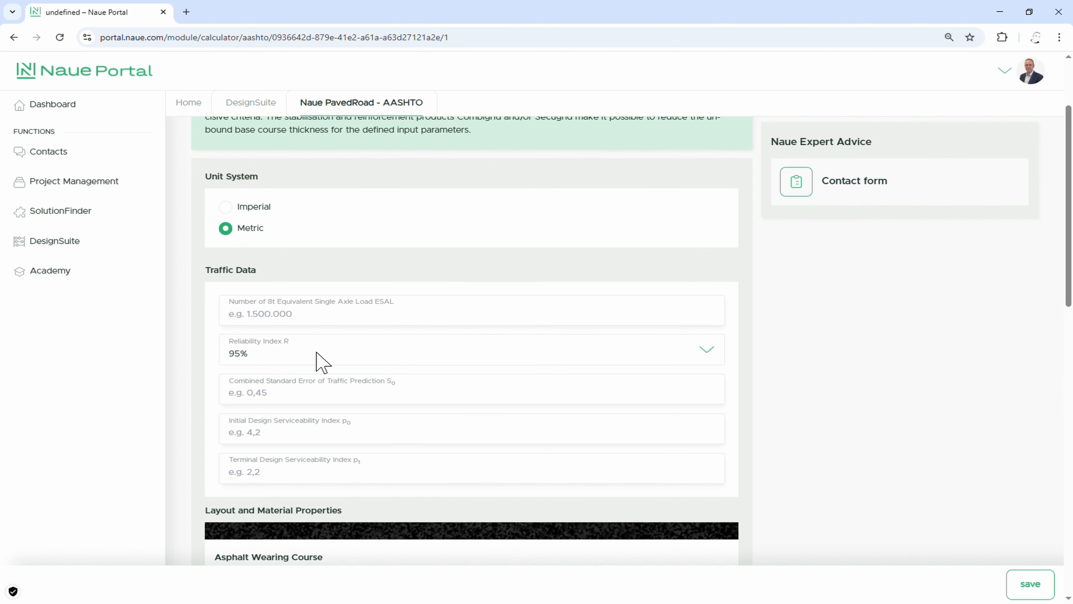
pyautogui.click(281, 325)
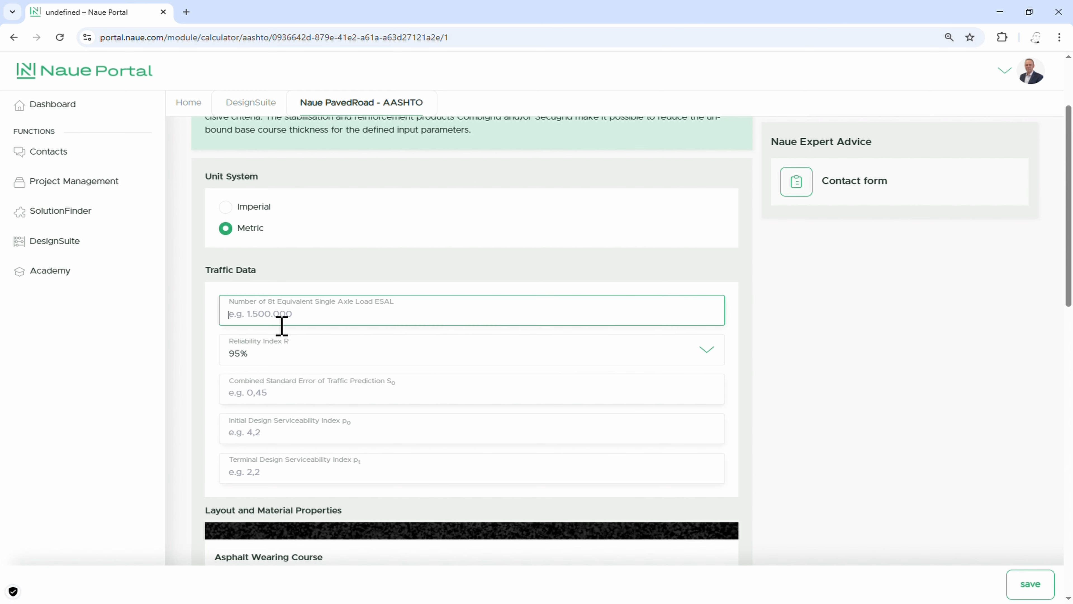
pyautogui.write('200000')
pyautogui.click(270, 359)
pyautogui.scroll(2, 273, 403)
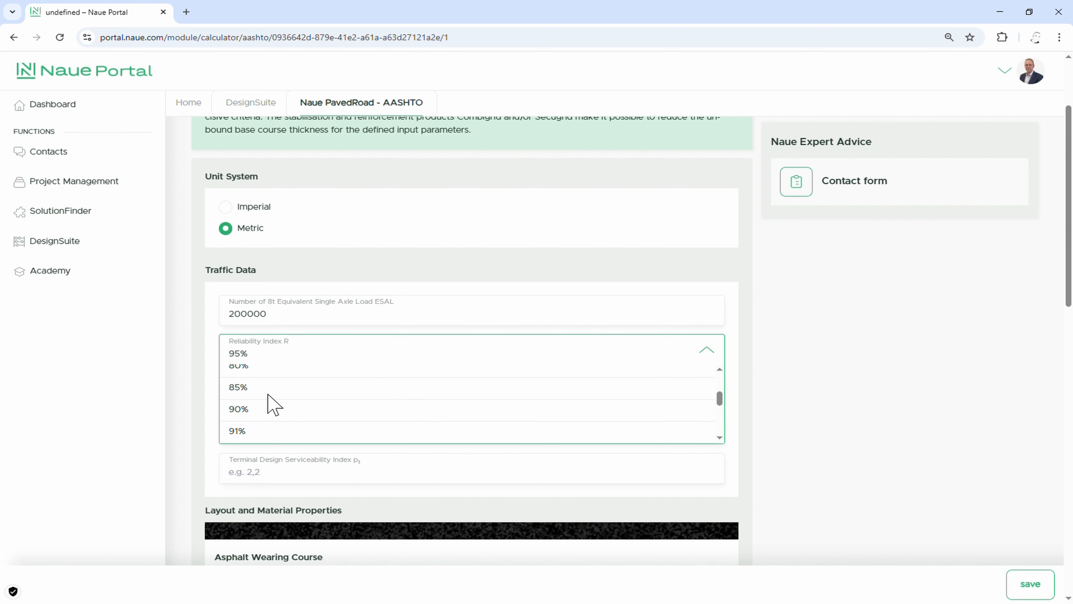
pyautogui.scroll(1, 272, 404)
pyautogui.click(270, 377)
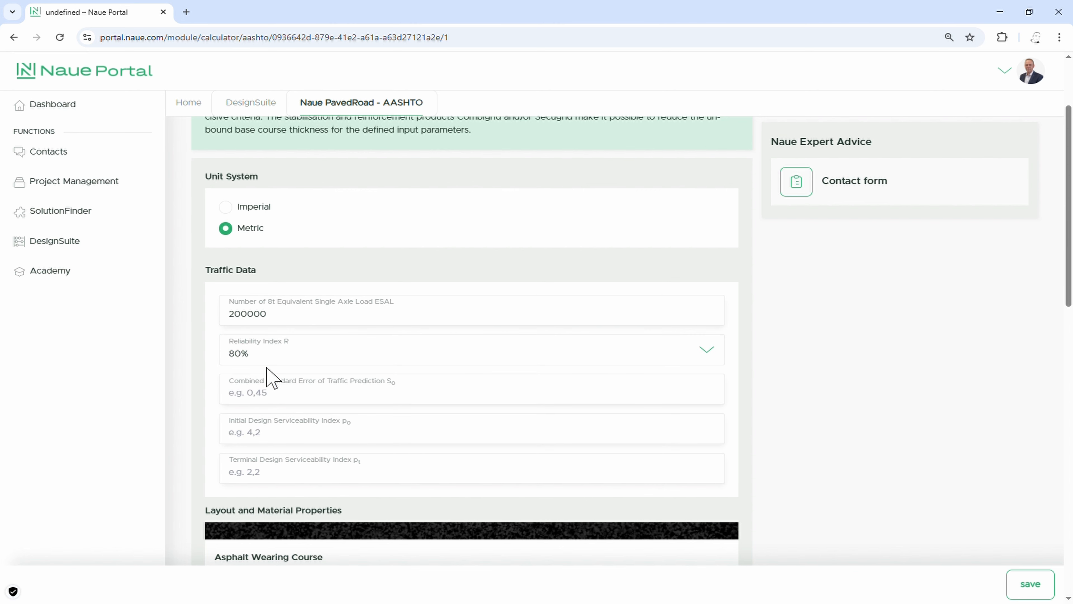
# Step: Set the combined standard error of traffic prediction to 0,45, the initial serviceability index to 4,2 and the terminal serviceability index to 2
pyautogui.click(287, 408)
pyautogui.write('0,45')
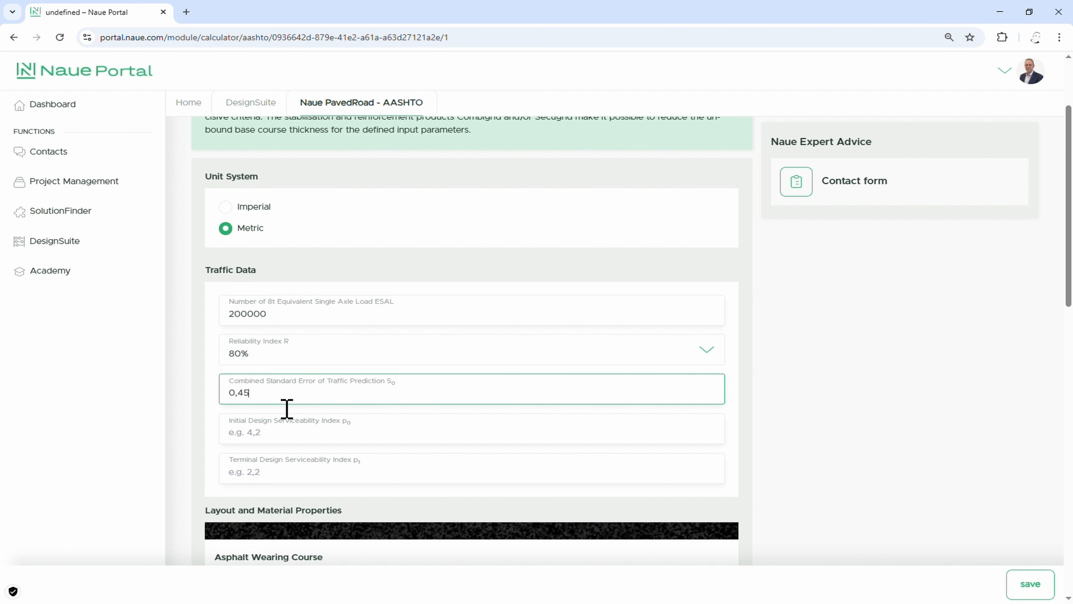
pyautogui.click(280, 441)
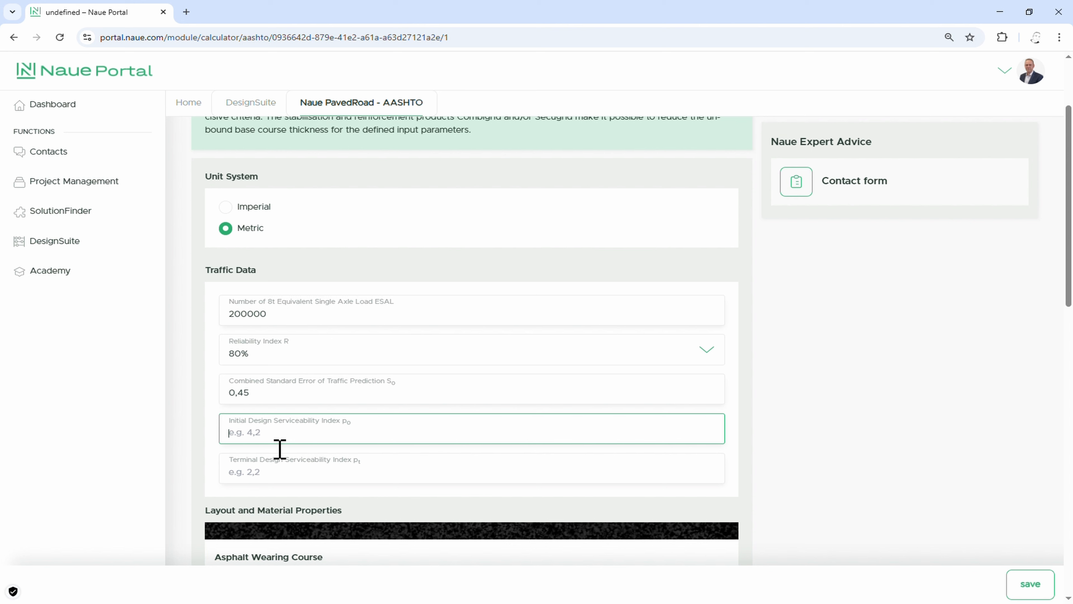
pyautogui.write('4,2')
pyautogui.click(296, 485)
pyautogui.write('2')
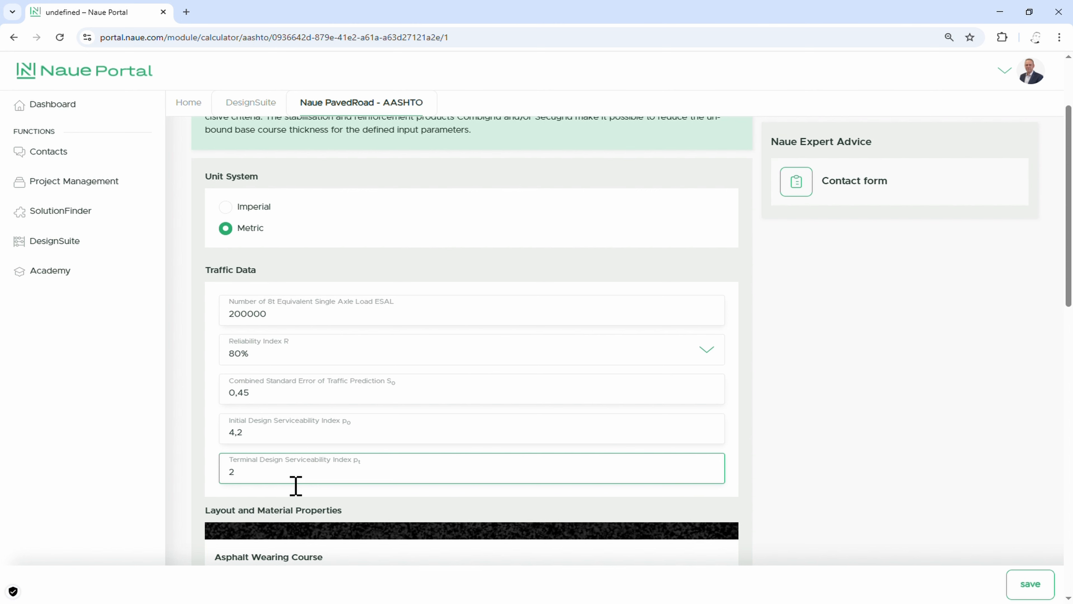
# Step: Define the asphalt wearing course with a thickness of 7,5 cm and a layer coefficient of 0,44
pyautogui.scroll(-1, 296, 485)
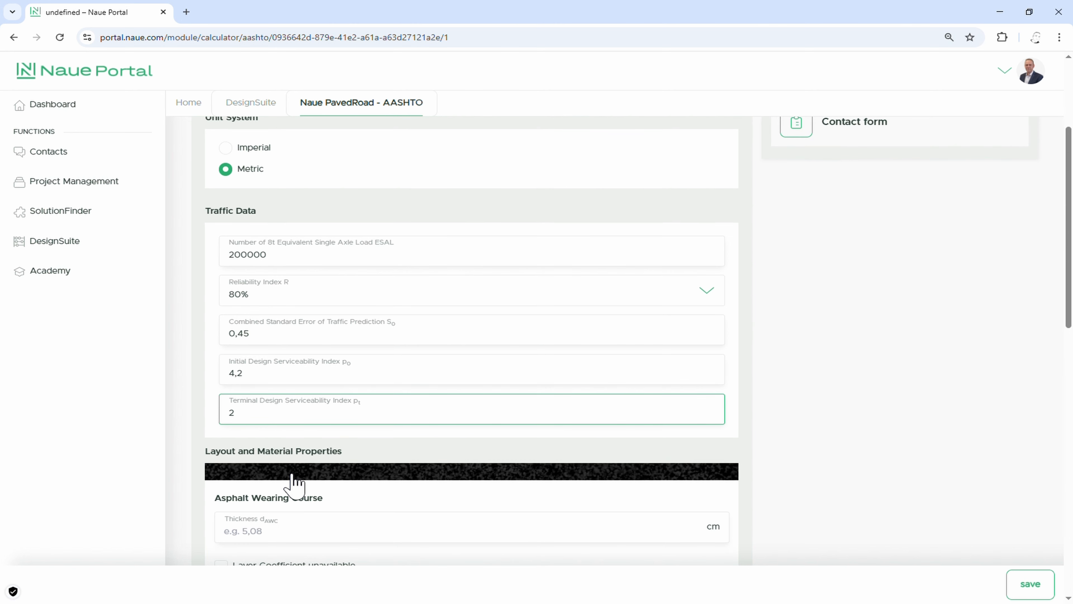
pyautogui.scroll(-1, 294, 484)
pyautogui.click(294, 484)
pyautogui.write('7,5')
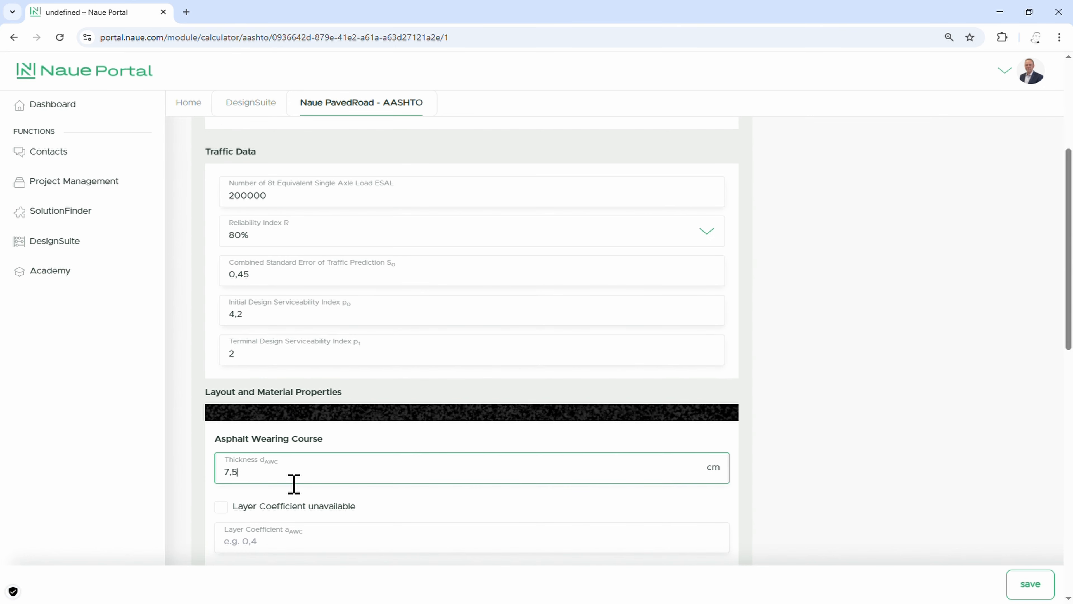
pyautogui.scroll(-1, 293, 482)
pyautogui.click(283, 492)
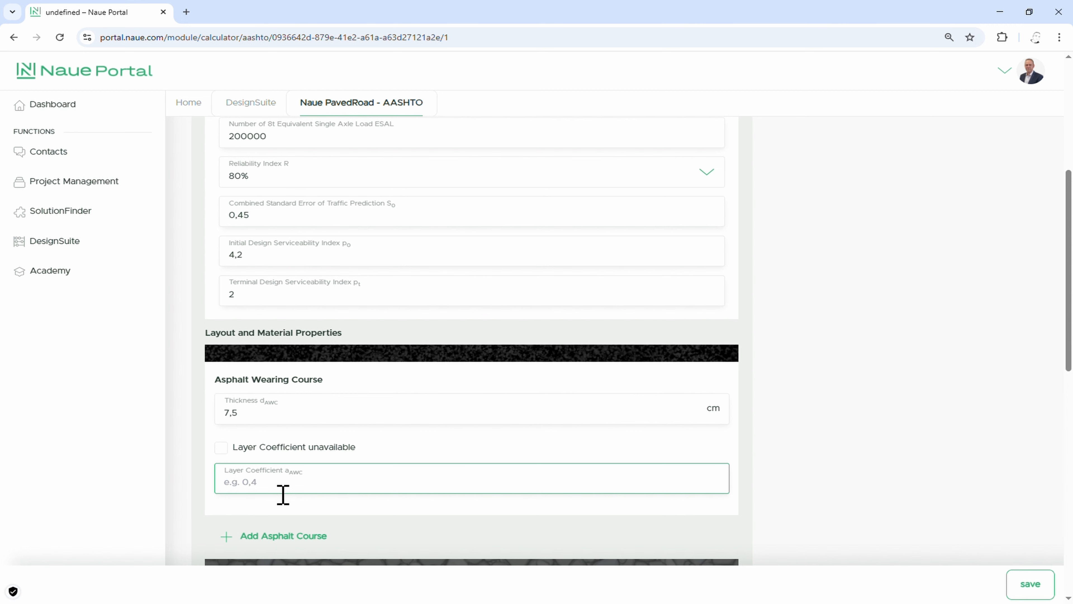
pyautogui.write('0,44')
# Step: Define the base course as Crushed Stone, 20 cm thick, with layer coefficient 0,14 and drainage coefficient 1
pyautogui.scroll(-4, 306, 496)
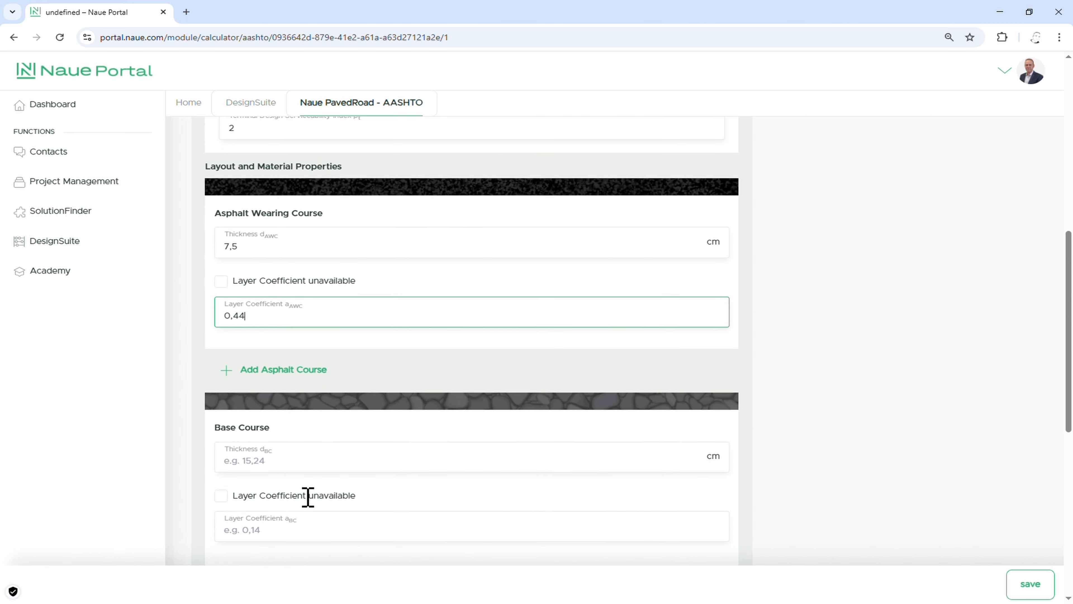
pyautogui.click(270, 463)
pyautogui.write('20')
pyautogui.click(272, 525)
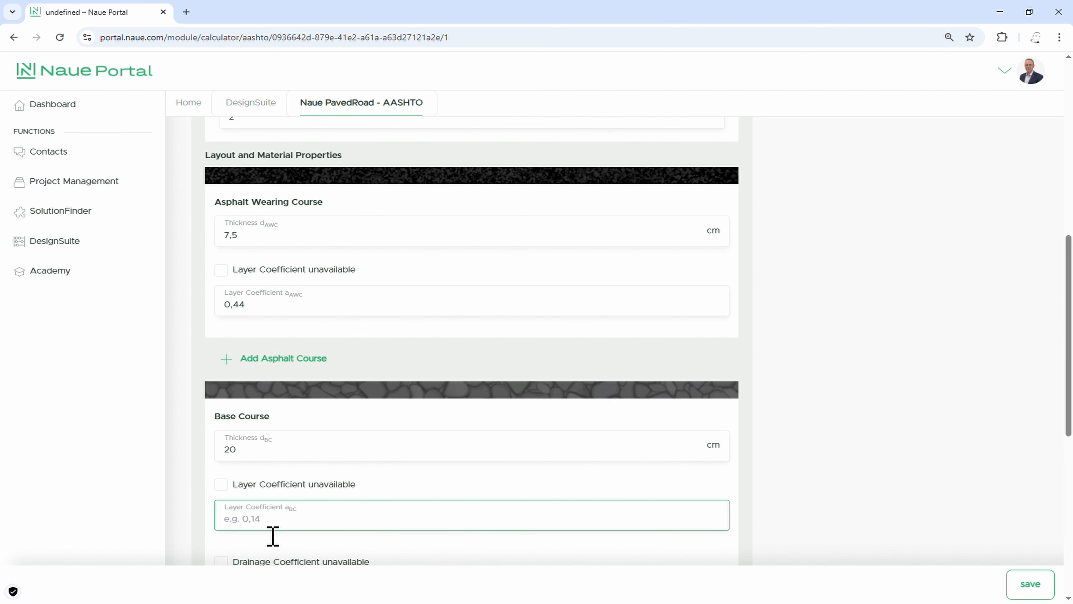
pyautogui.write('0,14')
pyautogui.scroll(-3, 273, 536)
pyautogui.click(263, 428)
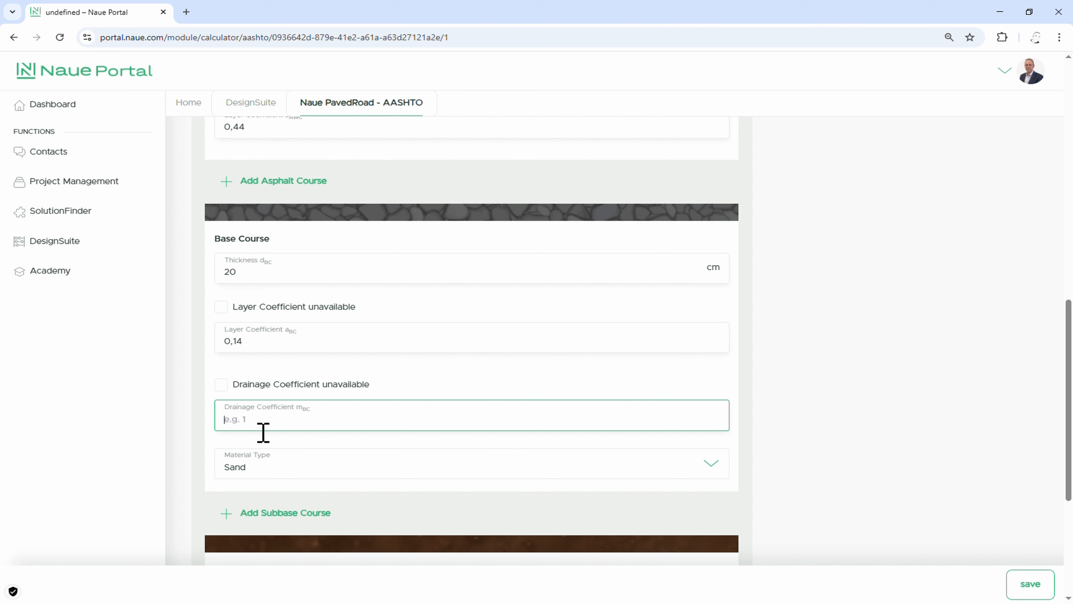
pyautogui.write('1')
pyautogui.click(259, 480)
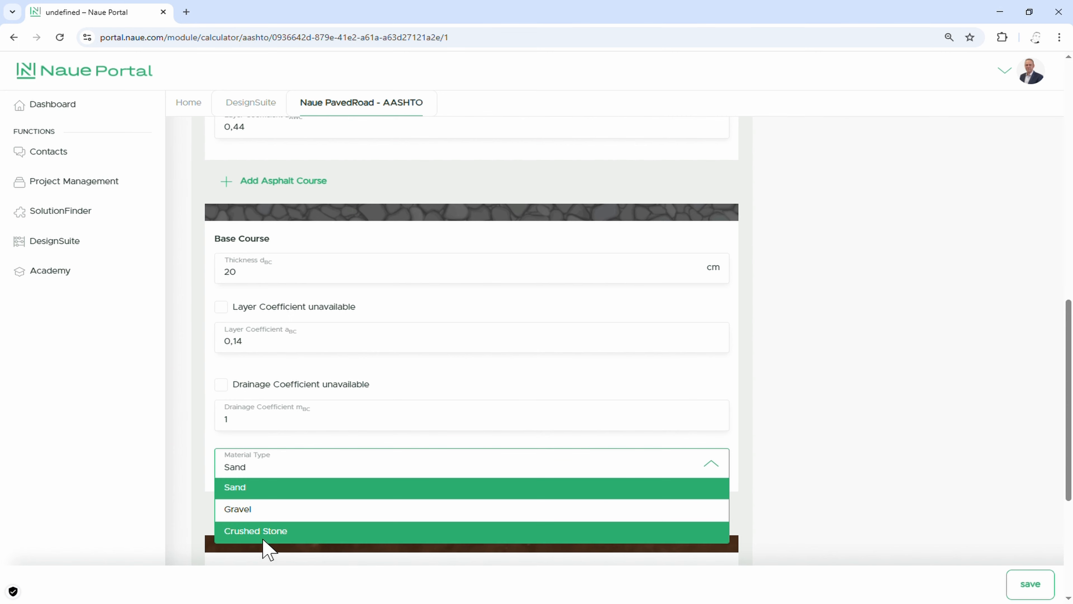
pyautogui.click(275, 536)
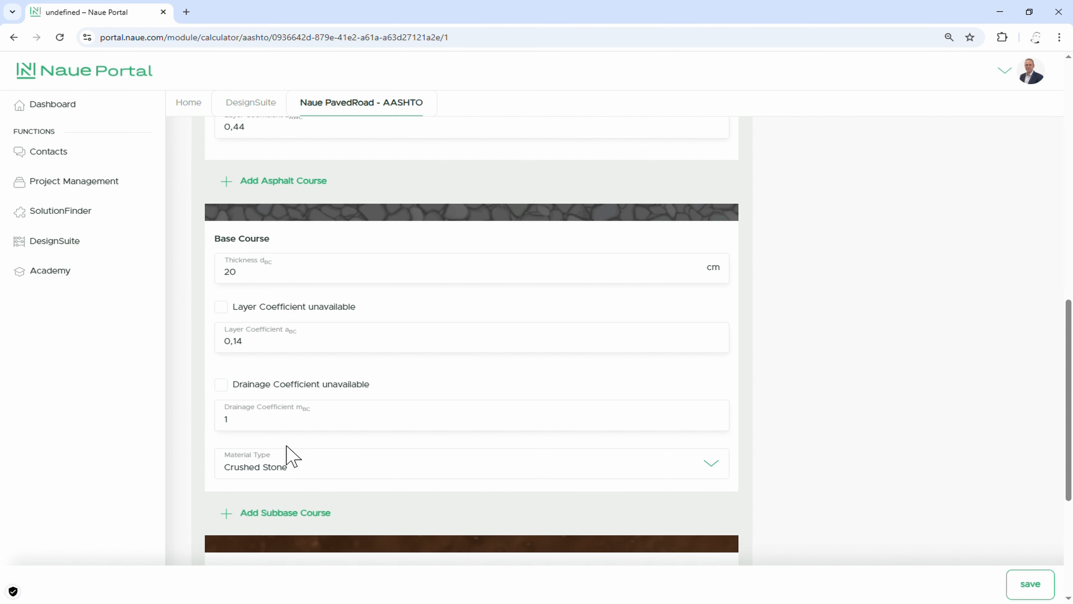
# Step: Add a subbase course with a thickness of 30 cm and a layer coefficient of 0,11
pyautogui.scroll(-3, 292, 455)
pyautogui.click(277, 397)
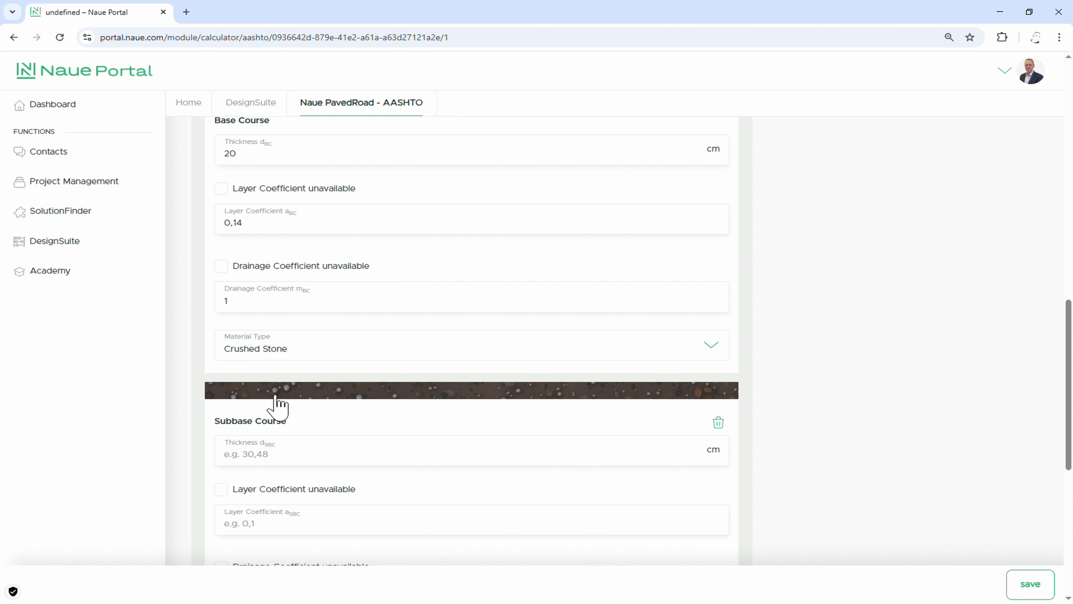
pyautogui.scroll(-1, 277, 403)
pyautogui.click(281, 403)
pyautogui.write('30')
pyautogui.click(285, 472)
pyautogui.write('0,11')
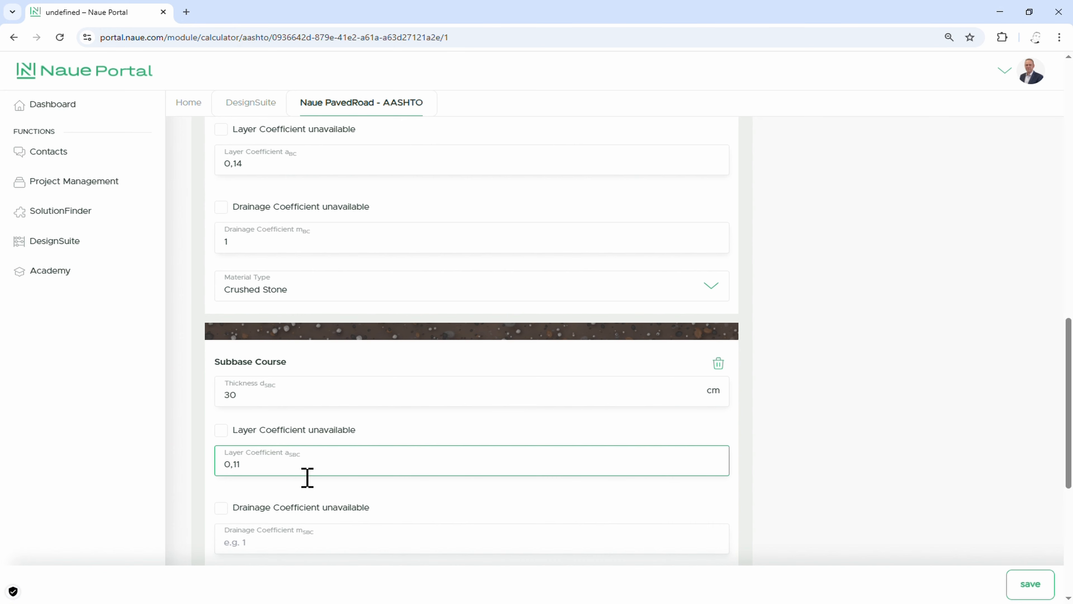
# Step: Set the subbase course's drainage coefficient to 1 and its material type to Crushed Stone
pyautogui.scroll(-1, 307, 477)
pyautogui.click(307, 492)
pyautogui.write('1')
pyautogui.scroll(-1, 307, 495)
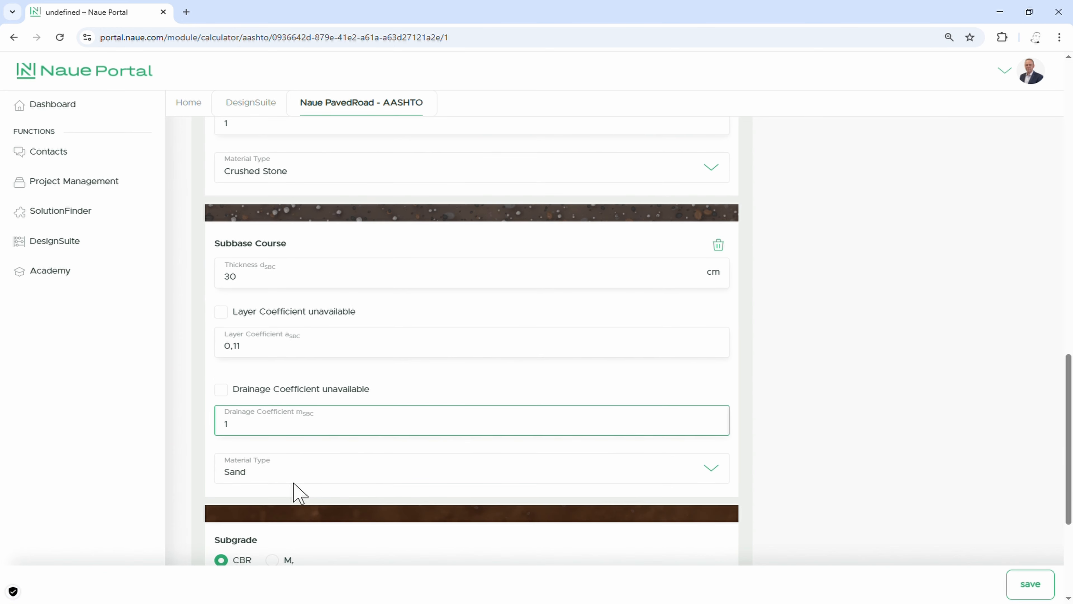
pyautogui.click(292, 465)
pyautogui.click(271, 536)
# Step: Specify the subgrade by CBR with a value of 1,5 % and continue to the calculation results
pyautogui.scroll(-2, 282, 523)
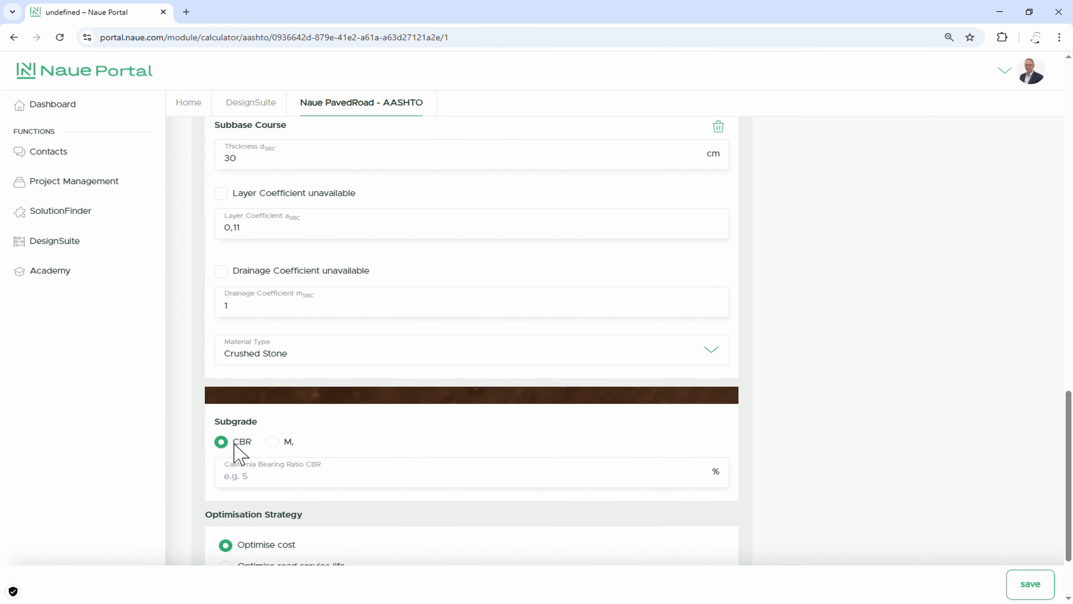
pyautogui.click(275, 443)
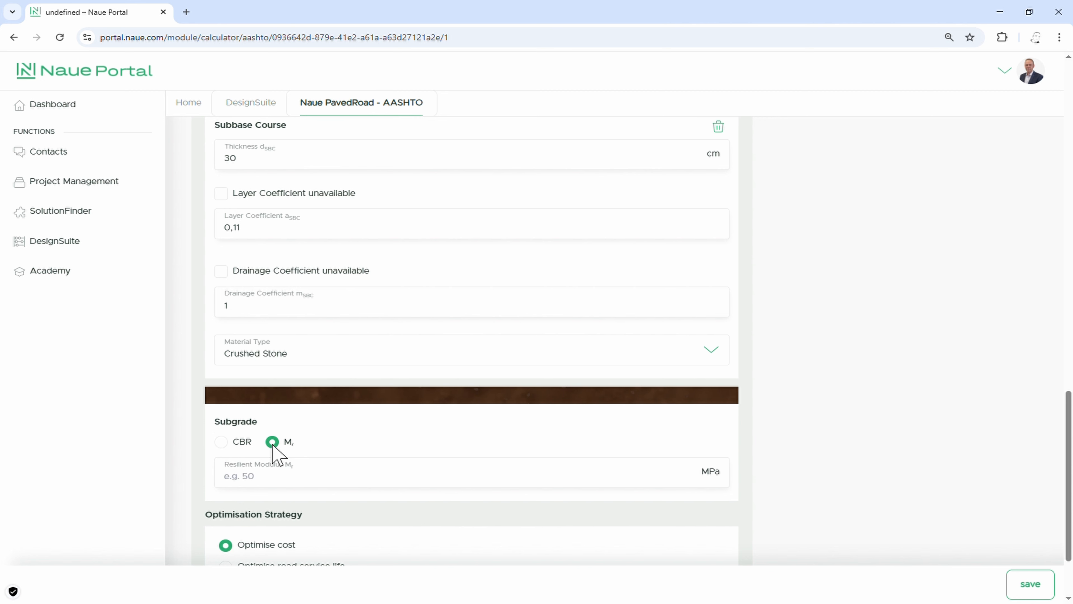
pyautogui.click(221, 442)
pyautogui.click(266, 482)
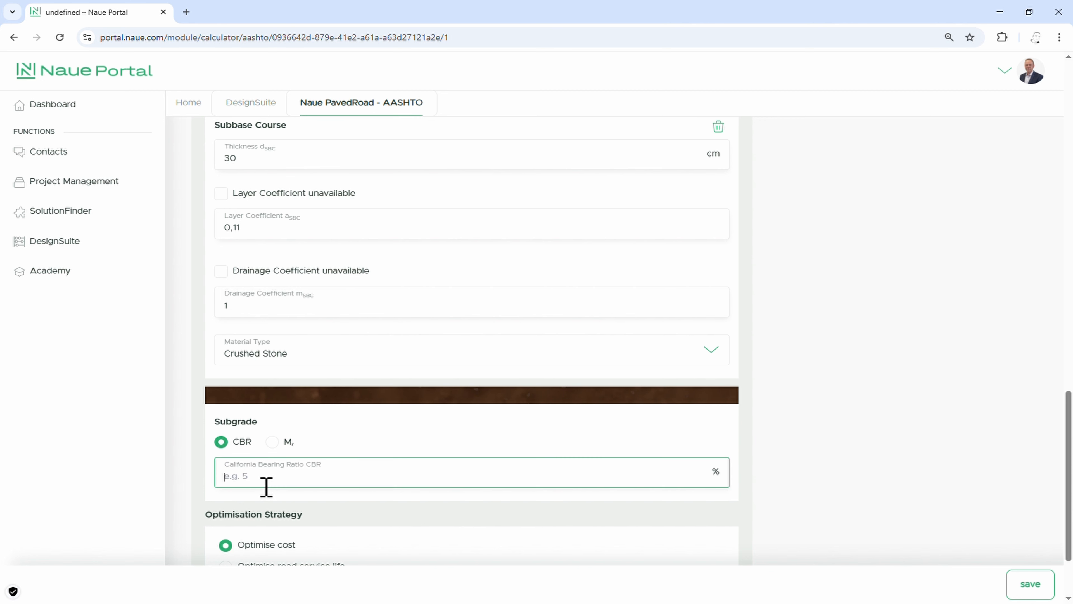
pyautogui.write('1,5')
pyautogui.scroll(-2, 262, 482)
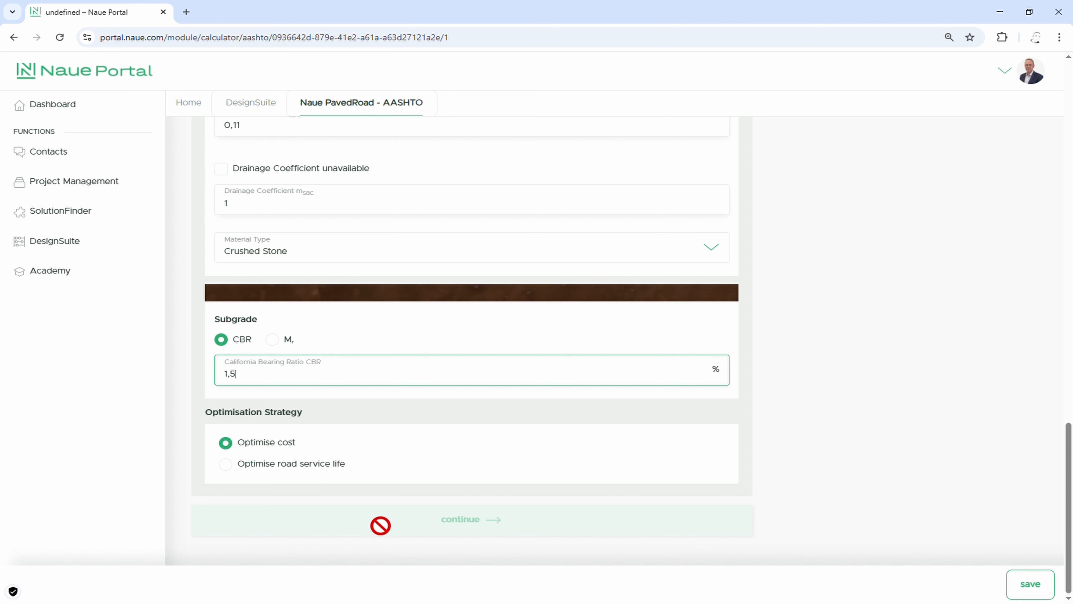
pyautogui.click(450, 529)
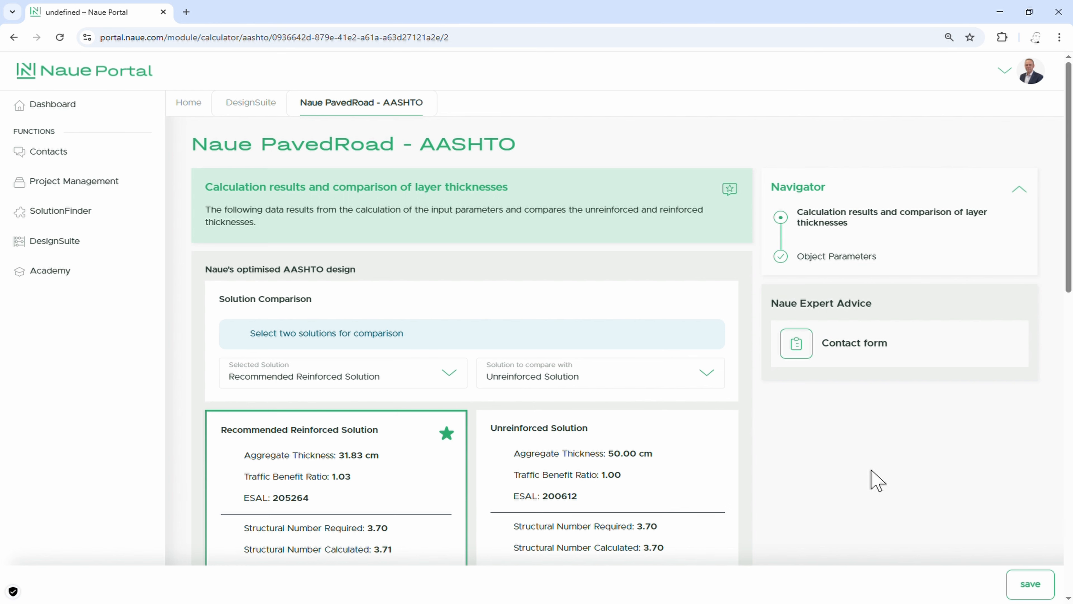
# Step: Review the recommended reinforced solution against the unreinforced one and continue to creating a custom solution
pyautogui.scroll(-3, 823, 465)
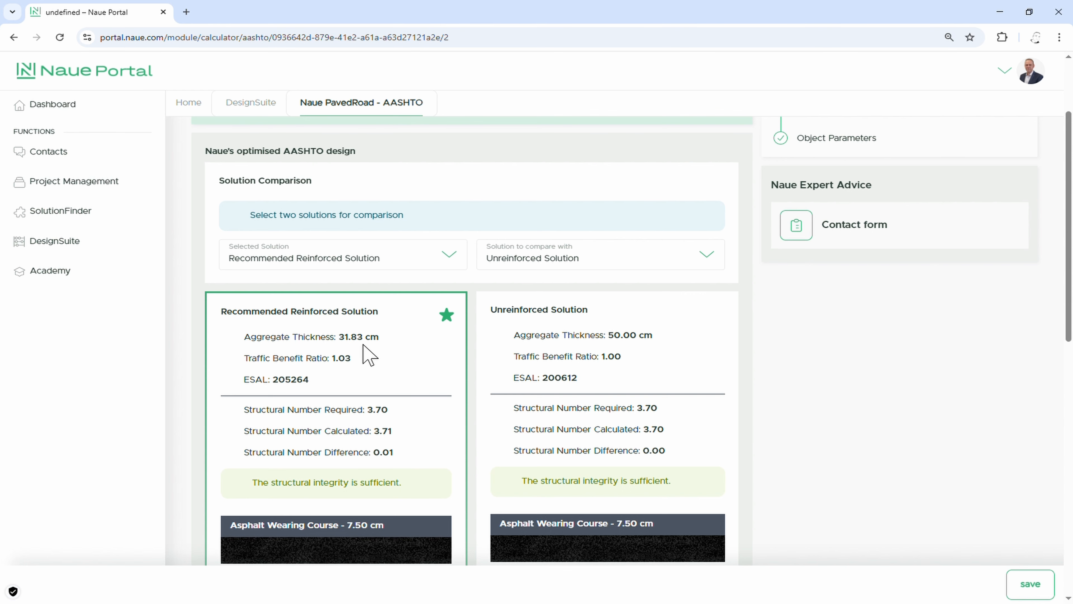
pyautogui.scroll(-10, 368, 354)
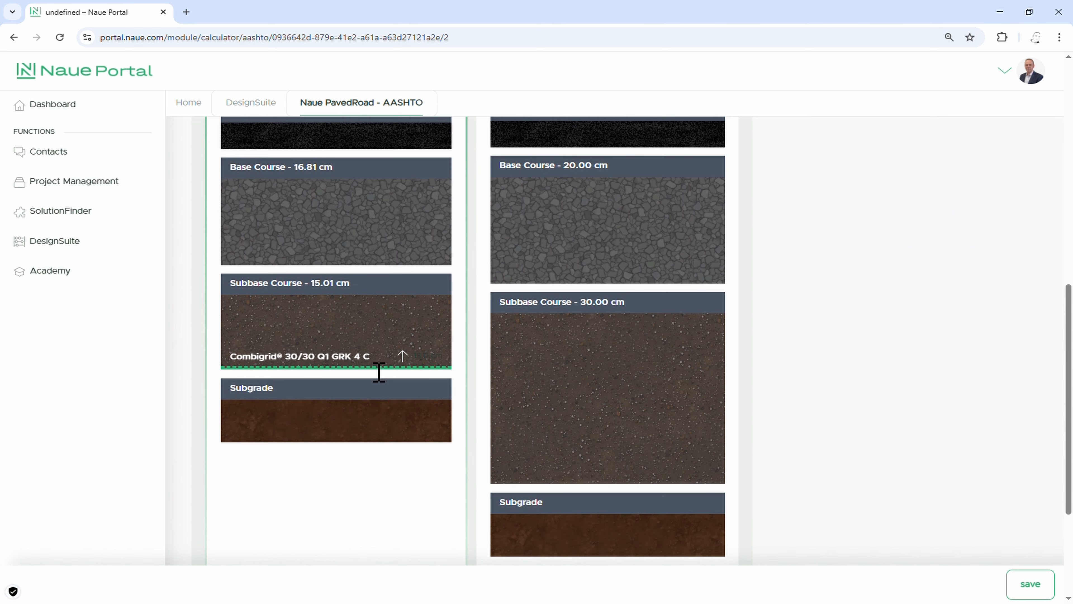
pyautogui.scroll(-5, 379, 372)
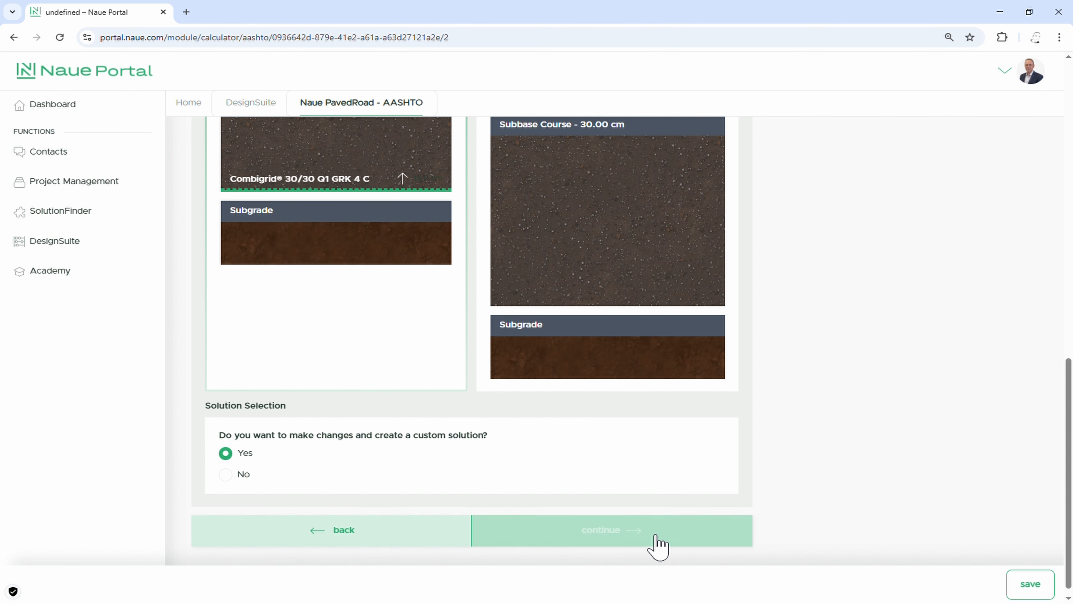
pyautogui.click(654, 544)
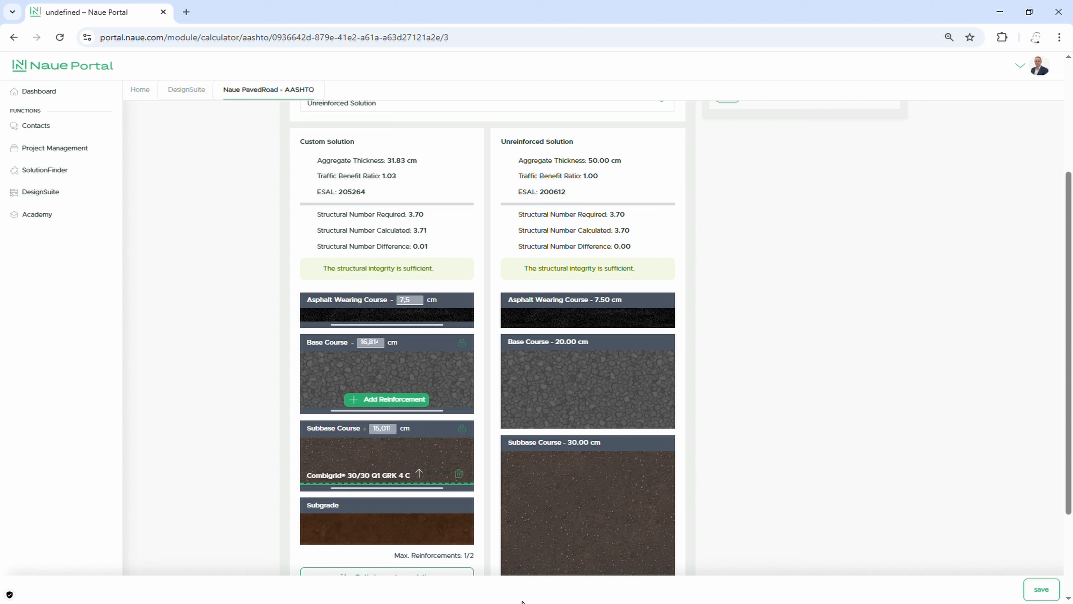
# Step: Set the custom solution's subbase course to 15 cm and its base course to 17 cm
pyautogui.click(392, 431)
pyautogui.click(382, 340)
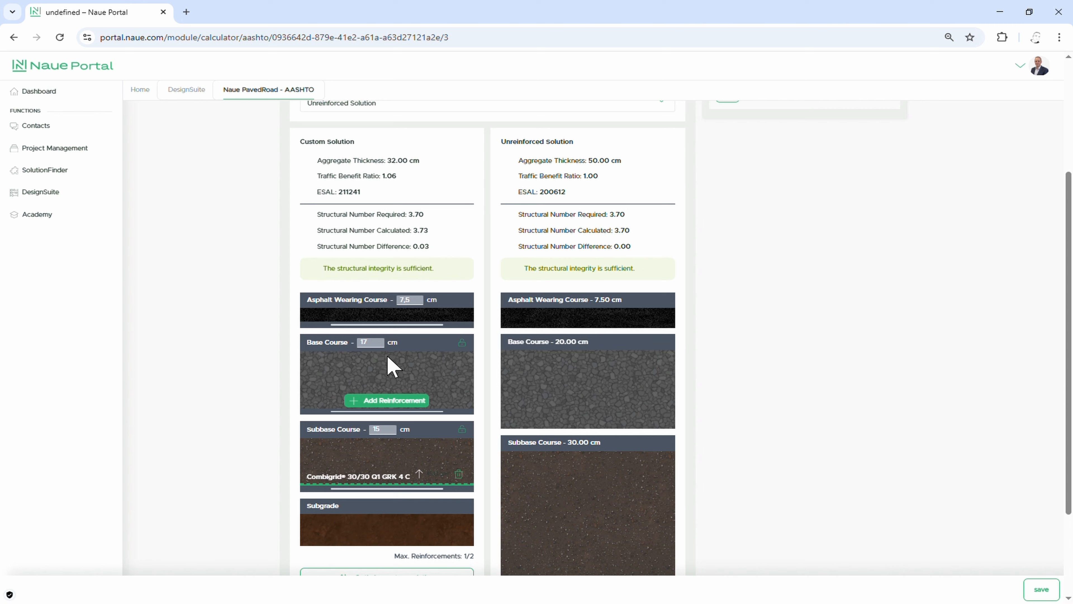
# Step: Replace the subbase course's reinforcement in the custom solution with Combigrid 60/60 Q1 GRK 4 C
pyautogui.click(458, 474)
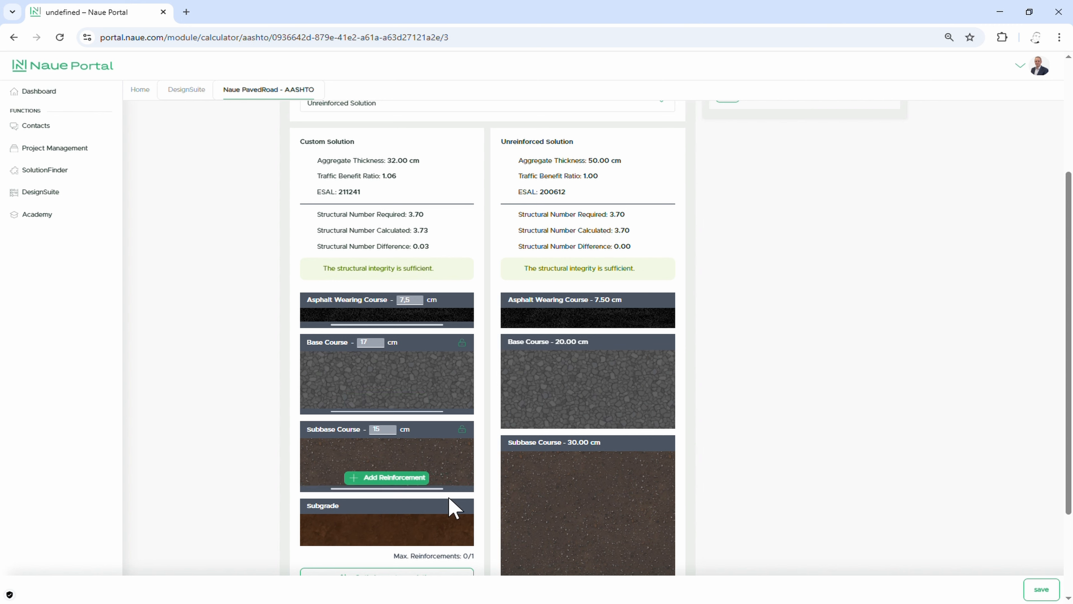
pyautogui.click(418, 478)
pyautogui.click(408, 533)
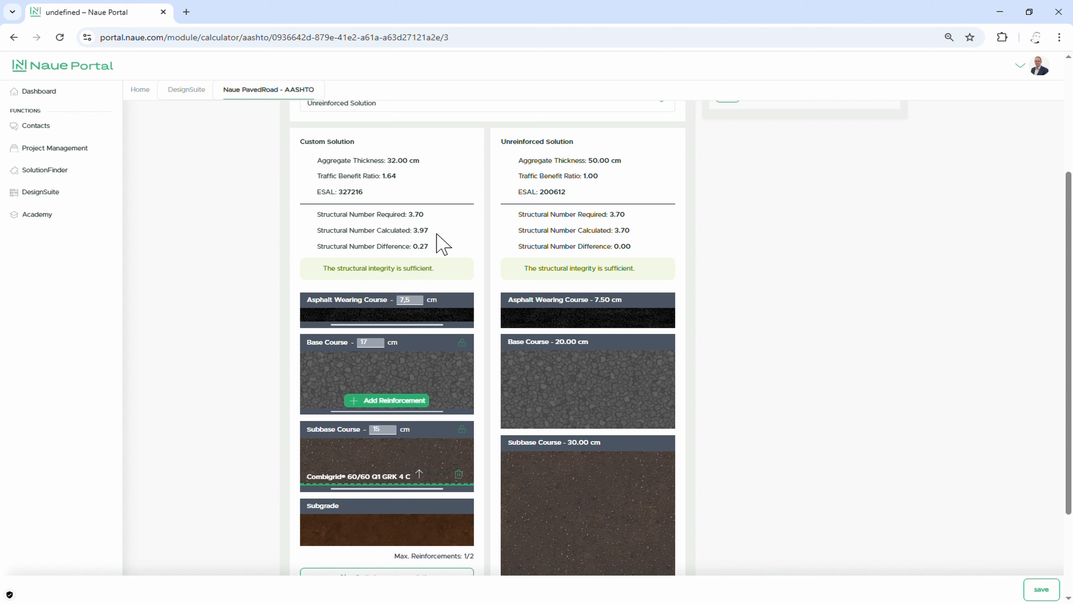
# Step: Reduce the custom solution's base course to 15 cm and its asphalt wearing course to 6,5 cm
pyautogui.click(381, 344)
pyautogui.click(381, 343)
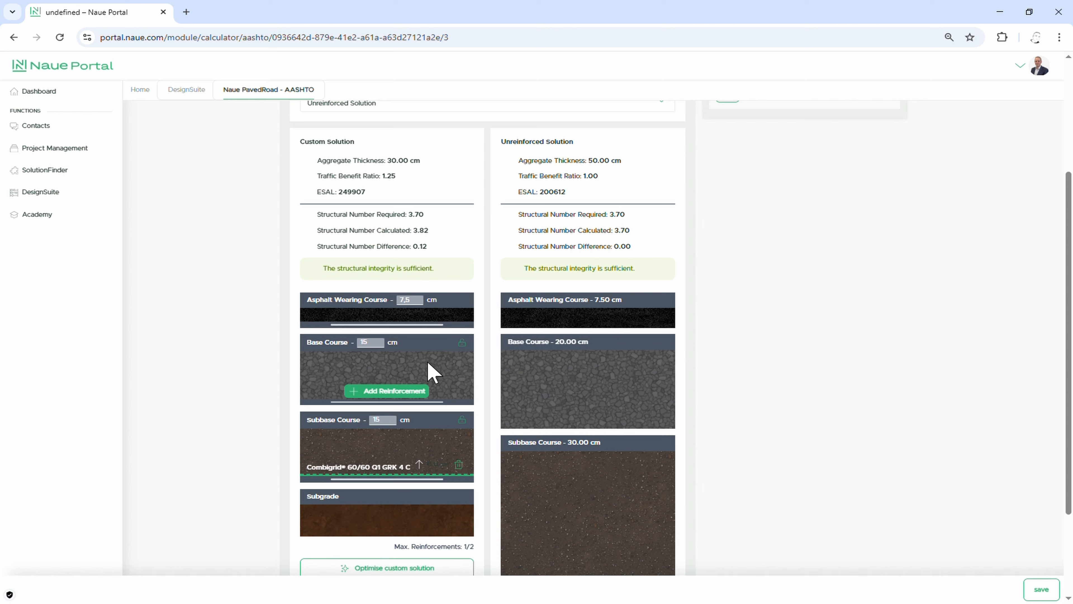
pyautogui.press('Down')
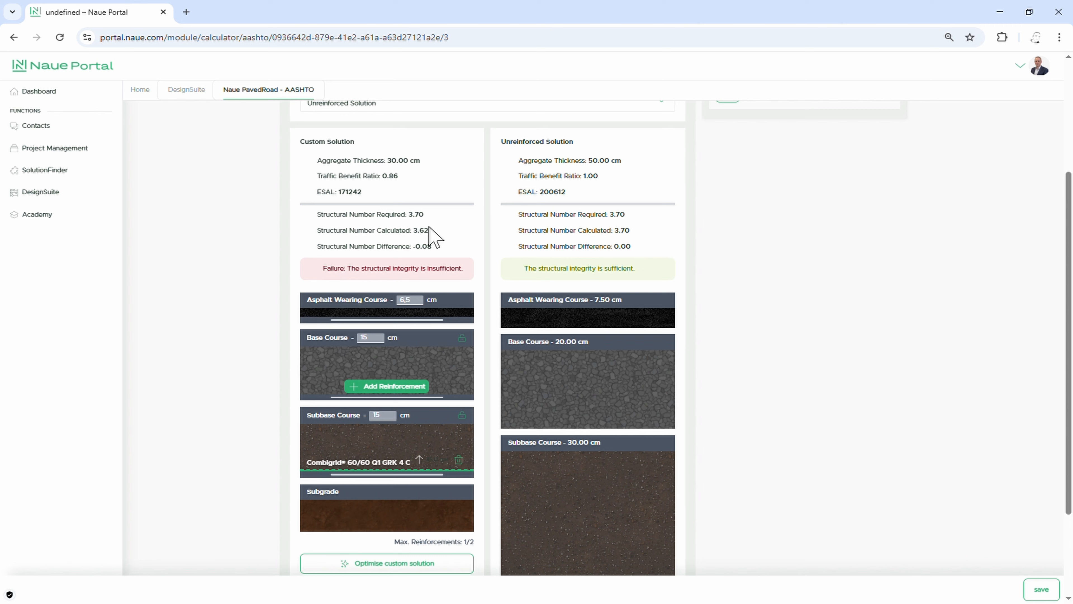
# Step: Increase the custom solution's base course thickness to 16 cm
pyautogui.click(379, 339)
pyautogui.click(382, 336)
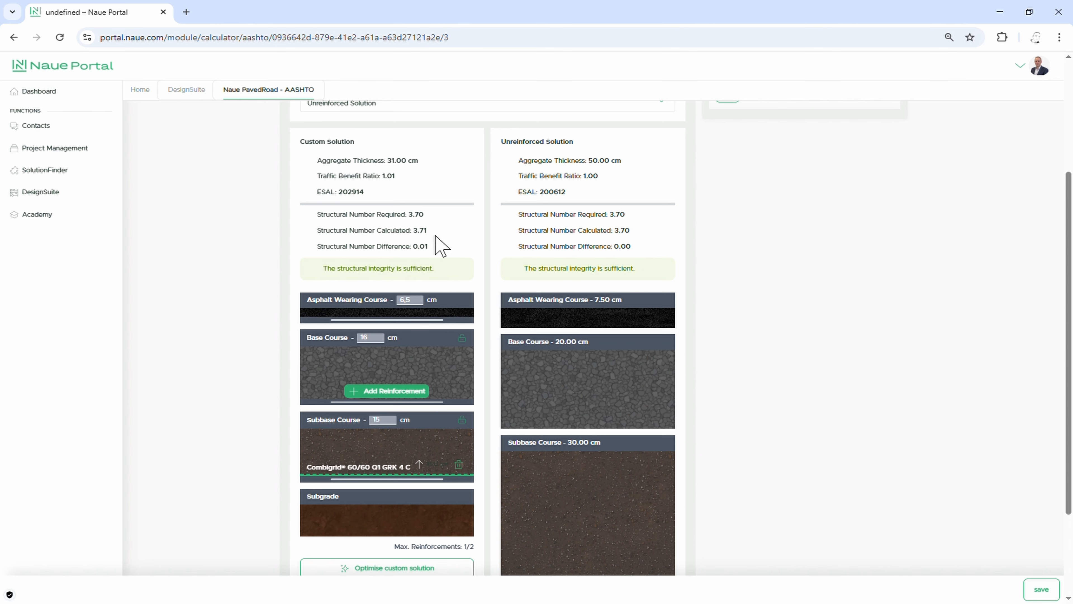
pyautogui.scroll(-3, 604, 558)
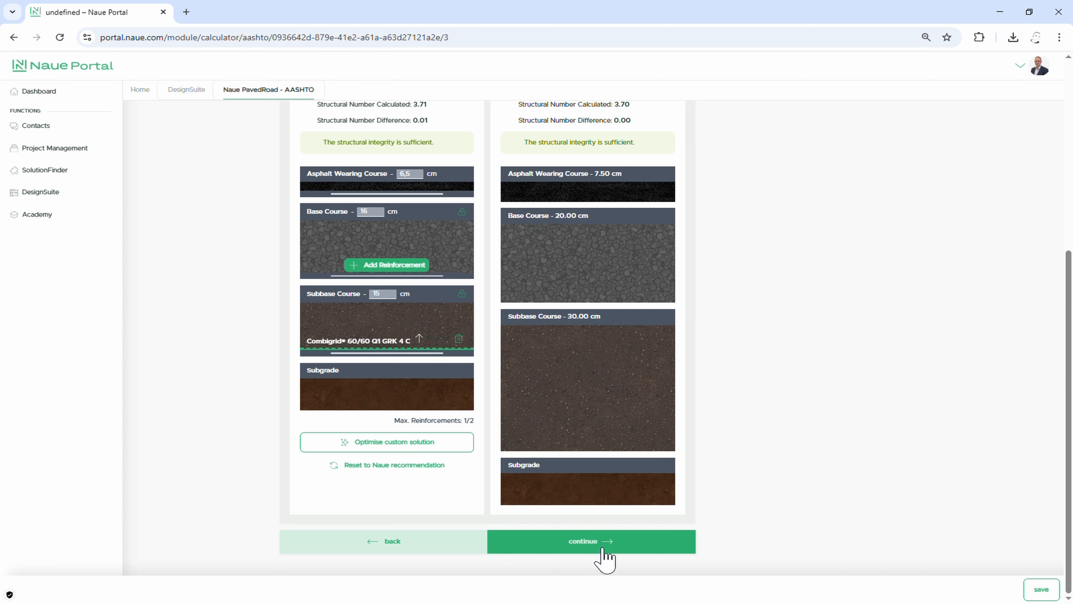
# Step: Accept the custom layout, proceed past the calculation results and download the Naue PavedRoad - AASHTO calculation result as a PDF
pyautogui.click(603, 549)
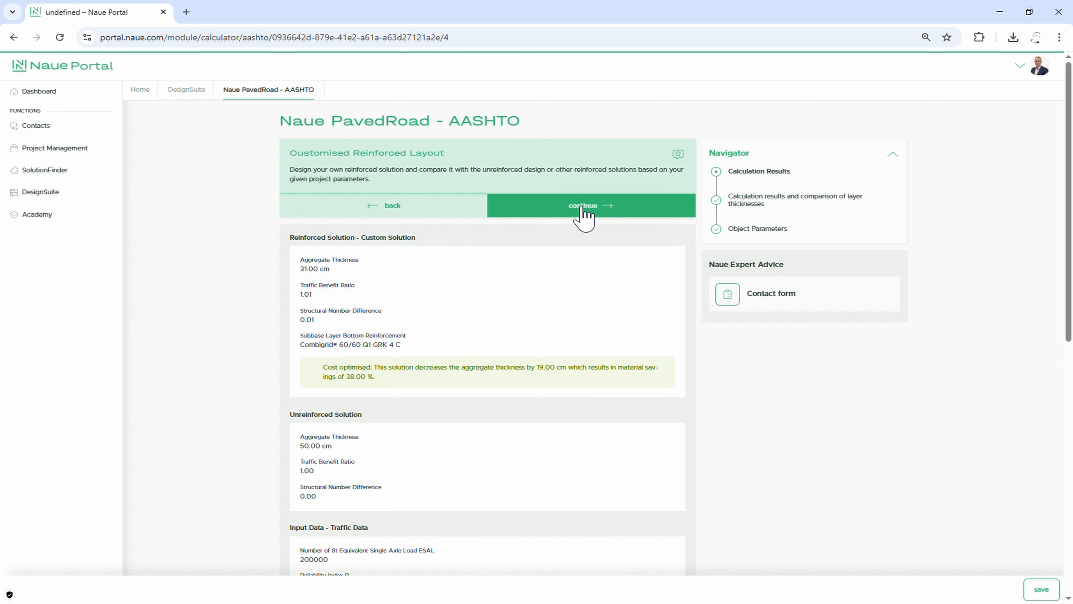
pyautogui.click(581, 207)
pyautogui.scroll(-1, 428, 418)
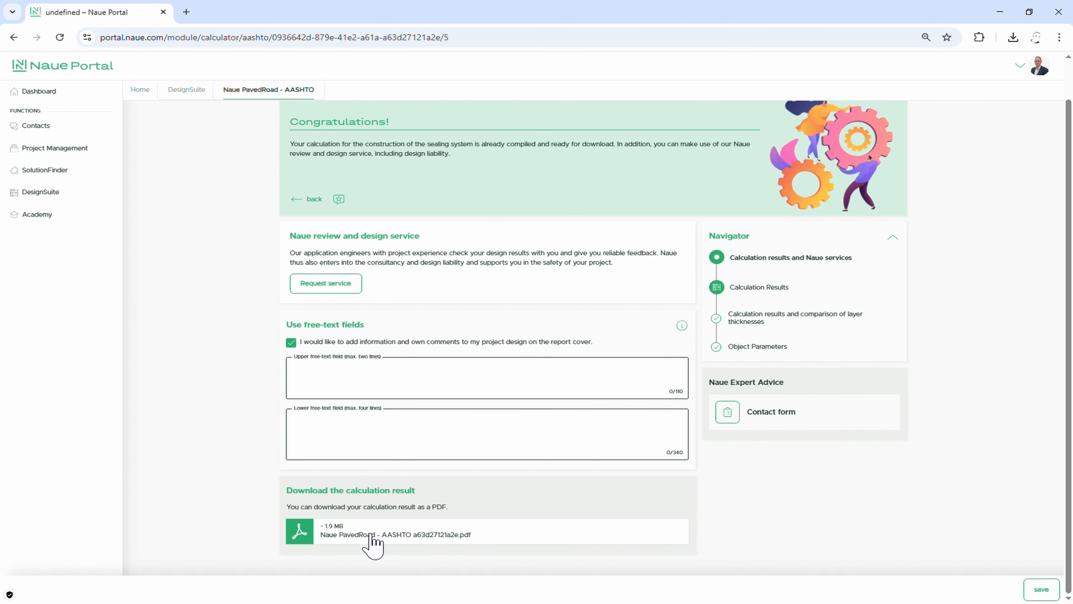
pyautogui.click(364, 537)
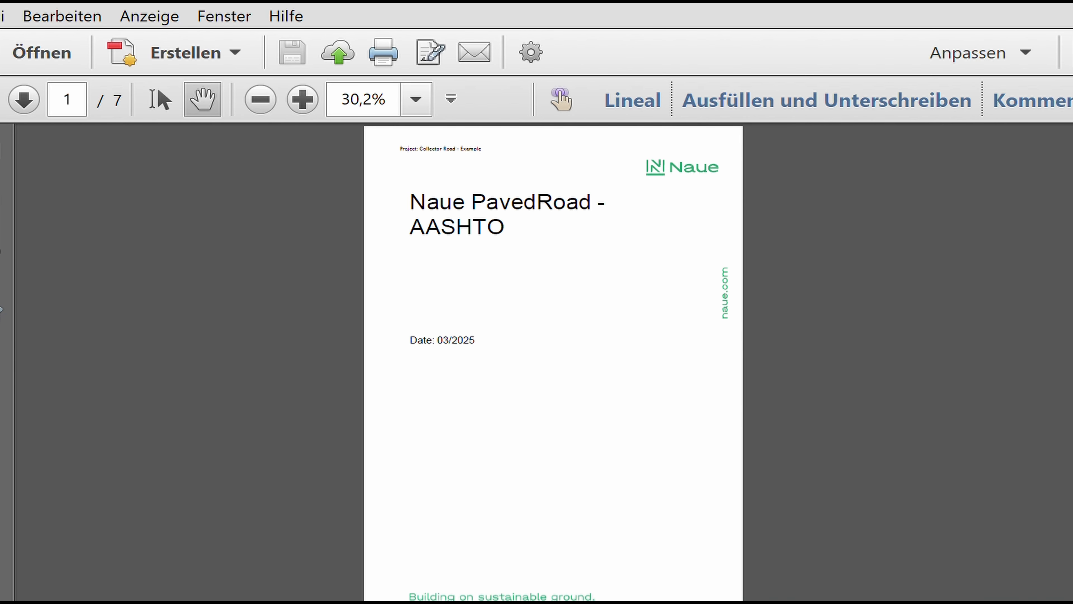
# Step: Review the PDF report's object parameters, layout and material properties, optimisation strategy, and the comparison of the reinforced and unreinforced solutions
pyautogui.scroll(-3, 553, 364)
pyautogui.scroll(-3, 553, 363)
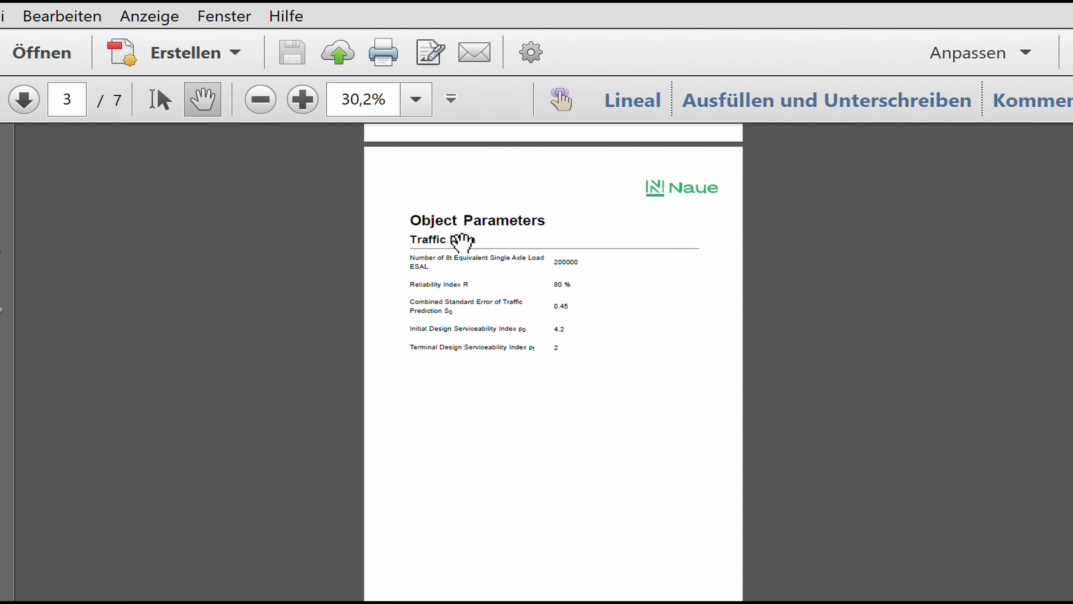
pyautogui.scroll(-3, 553, 364)
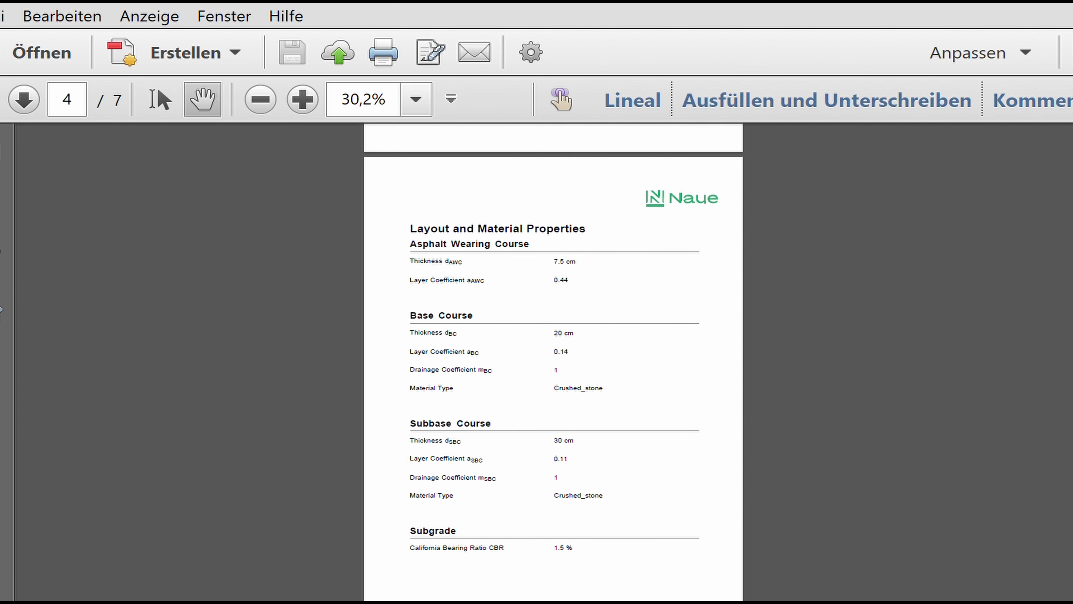
pyautogui.press('pagedown')
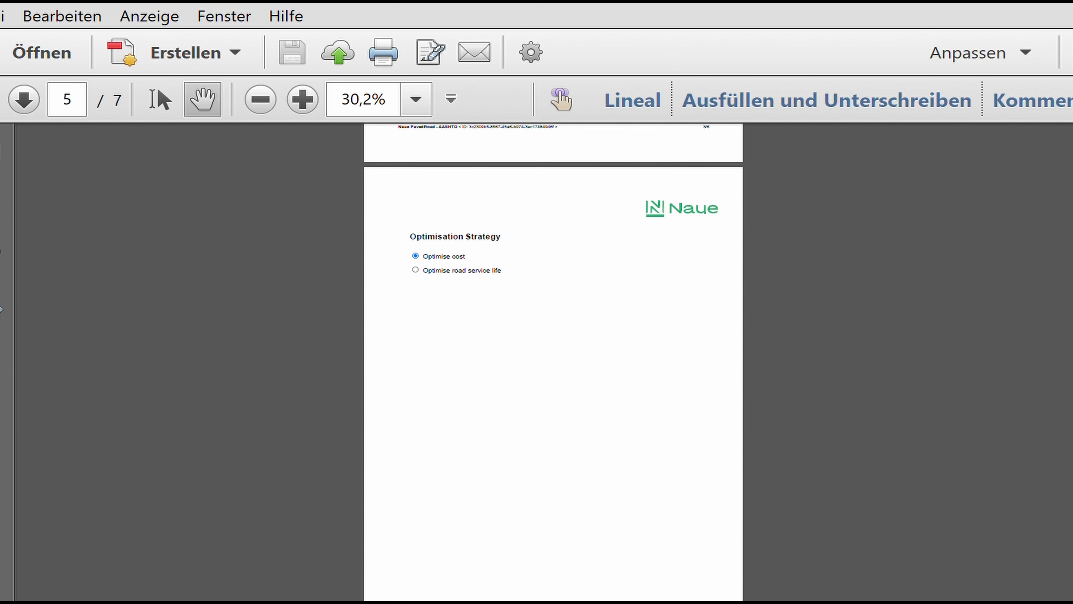
pyautogui.press('pagedown')
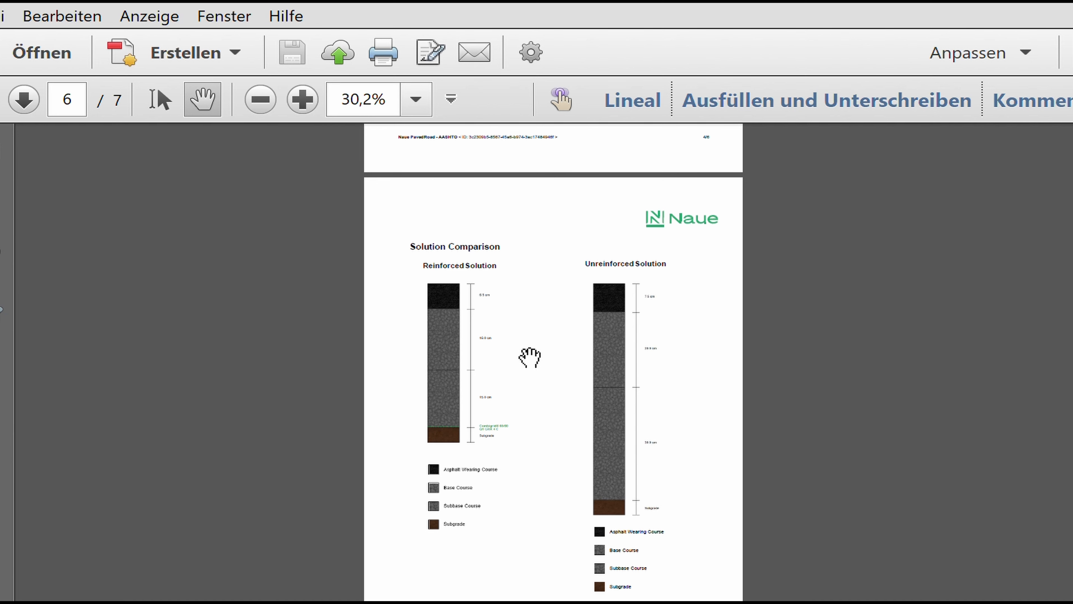
pyautogui.scroll(3, 534, 362)
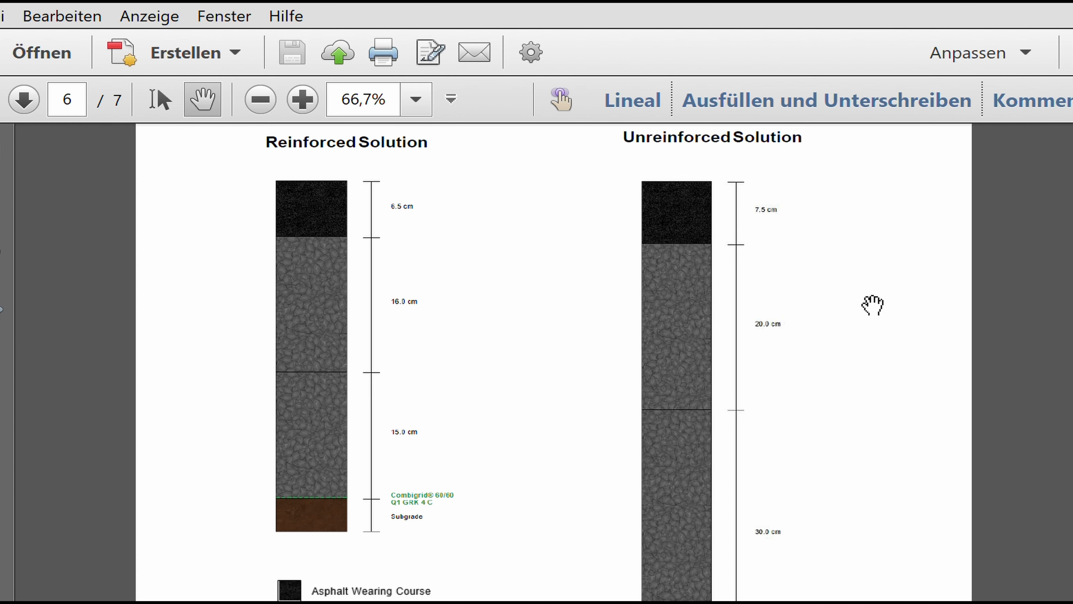
pyautogui.scroll(-6, 889, 332)
pyautogui.scroll(-10, 891, 329)
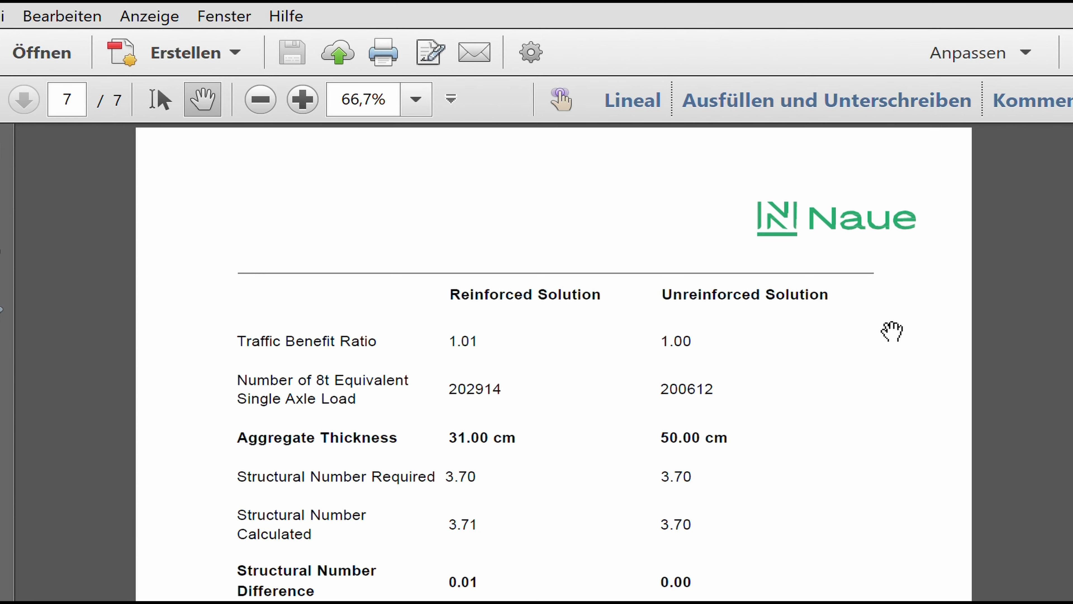
pyautogui.scroll(1, 891, 330)
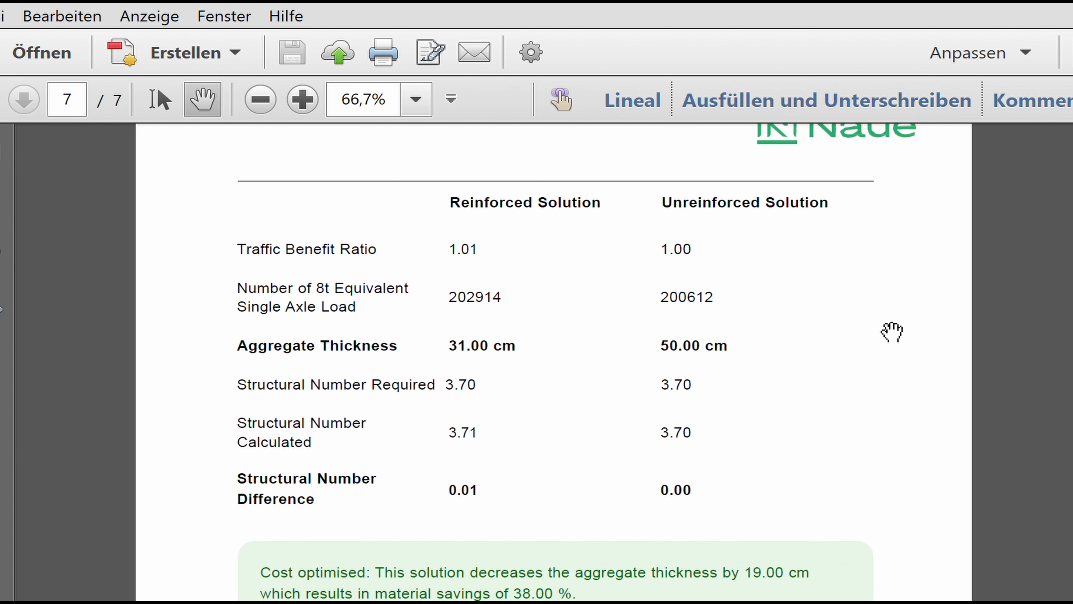